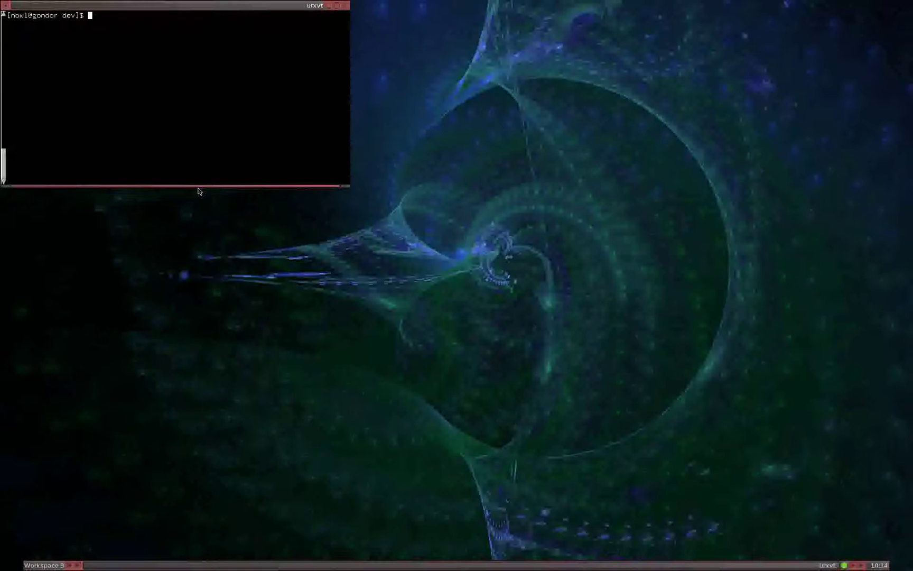
- Clone the nowl/mandelbrot repository from GitHub, enter the mandelbrot folder and list its files
type("git clone git")
type("@github.com")
type(";")
type(":nowl")
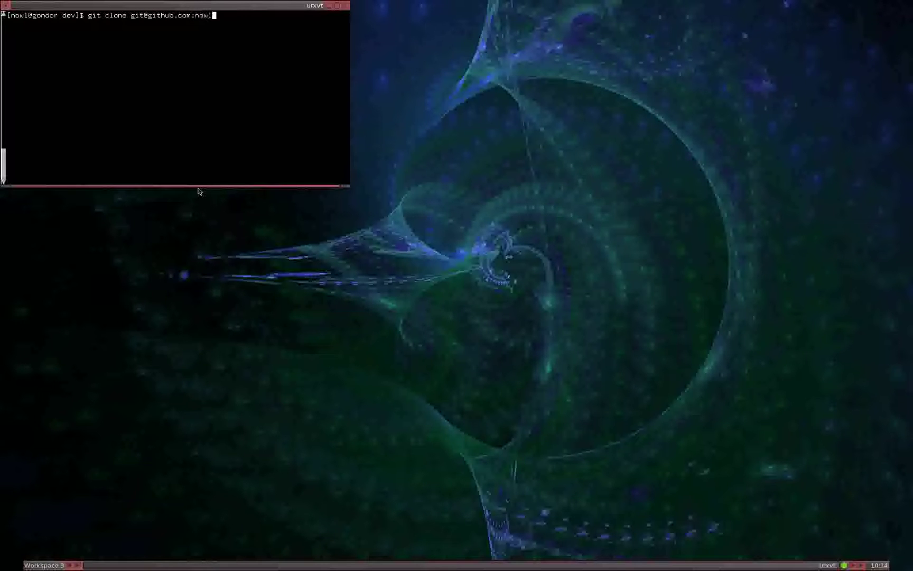
type("/mandelbrot.git")
key("Return")
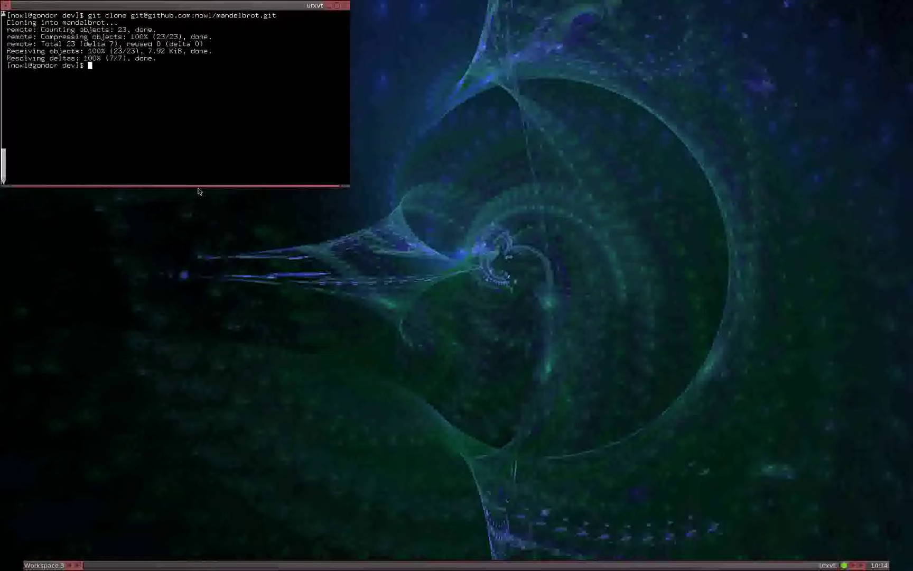
type("cd mandelbrot/")
key("Return")
- Build the source with make and confirm the mandel binary with ls
type("ls")
key("Return")
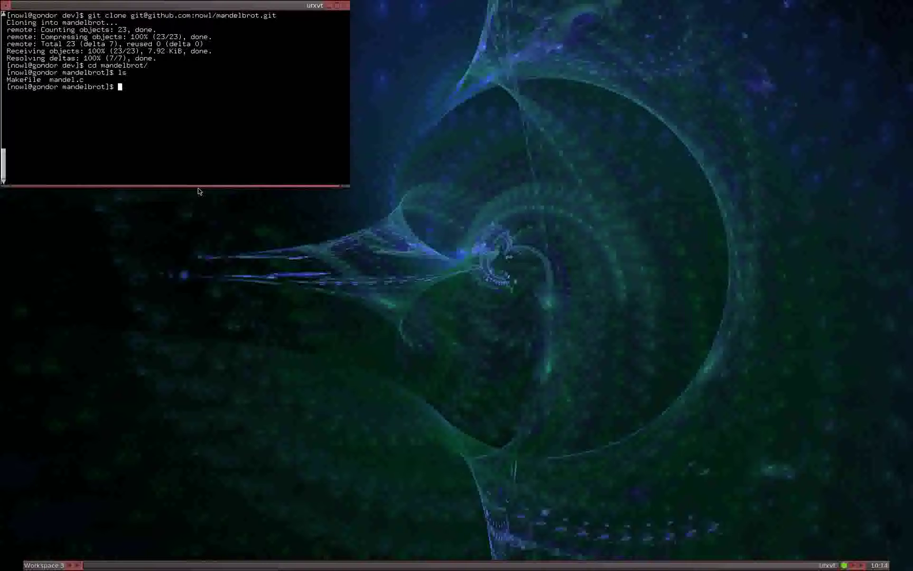
type("make")
key("Return")
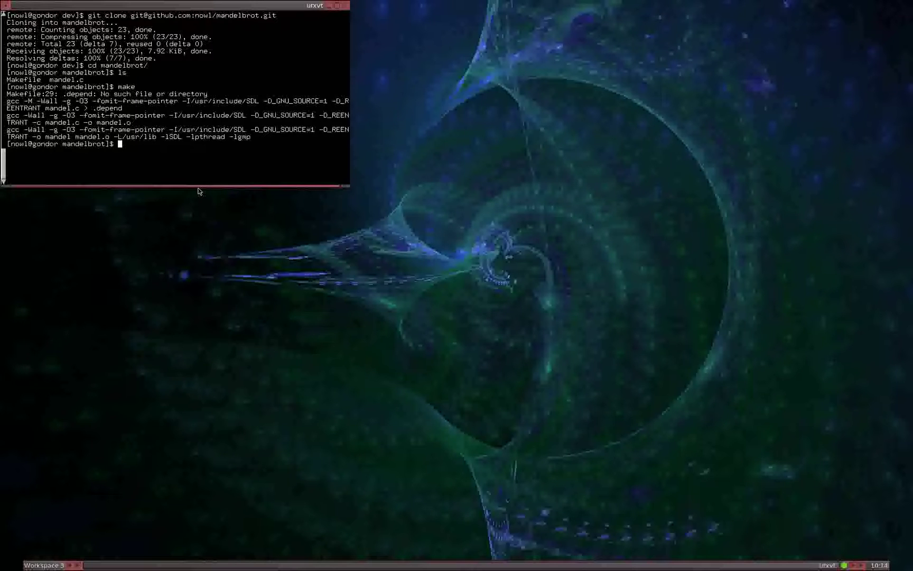
type("ls")
key("Return")
- Run ./mandel without arguments to print its usage, then recall that command
type("./mandel")
key("Return")
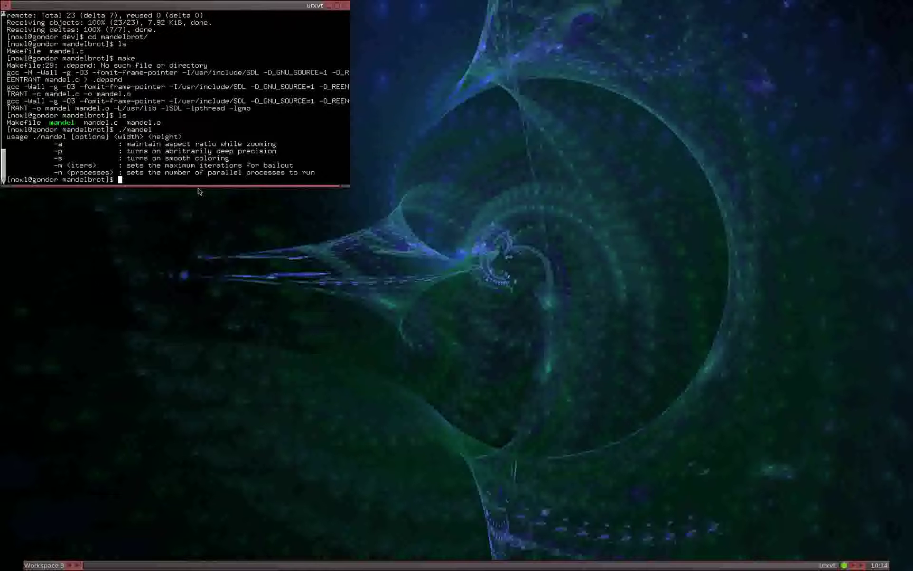
key("Up")
- Launch ./mandel at 1024 1024 and move the fractal window down and right
type("1024 1024")
key("Return")
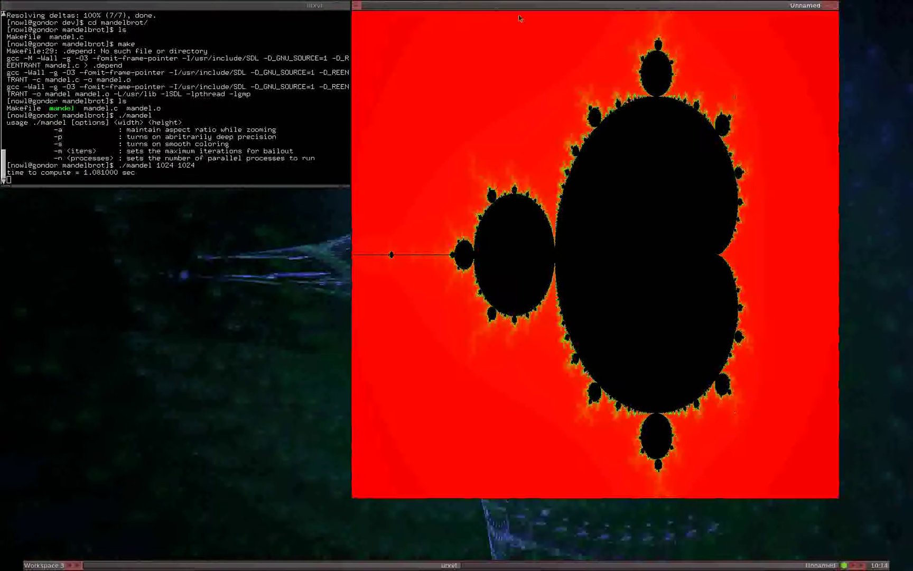
left_click_drag(521, 6, 552, 46)
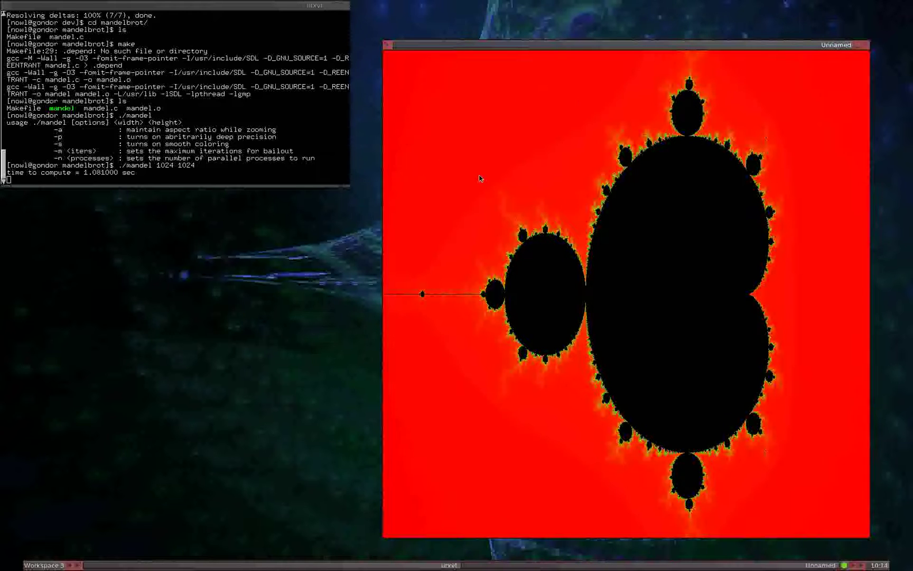
- Zoom four times into the boundary above the left bulb, toward the mini Mandelbrot
left_click_drag(479, 178, 545, 242)
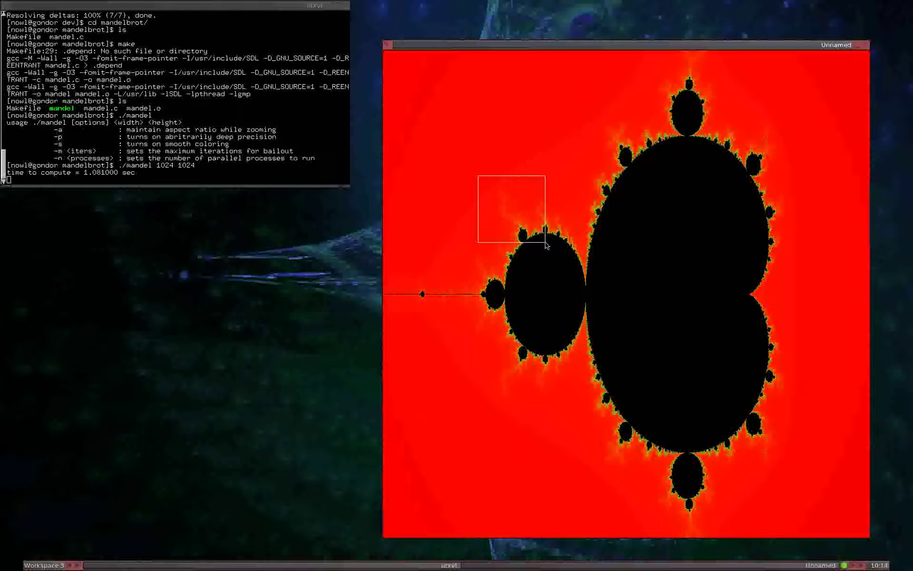
left_click(517, 210)
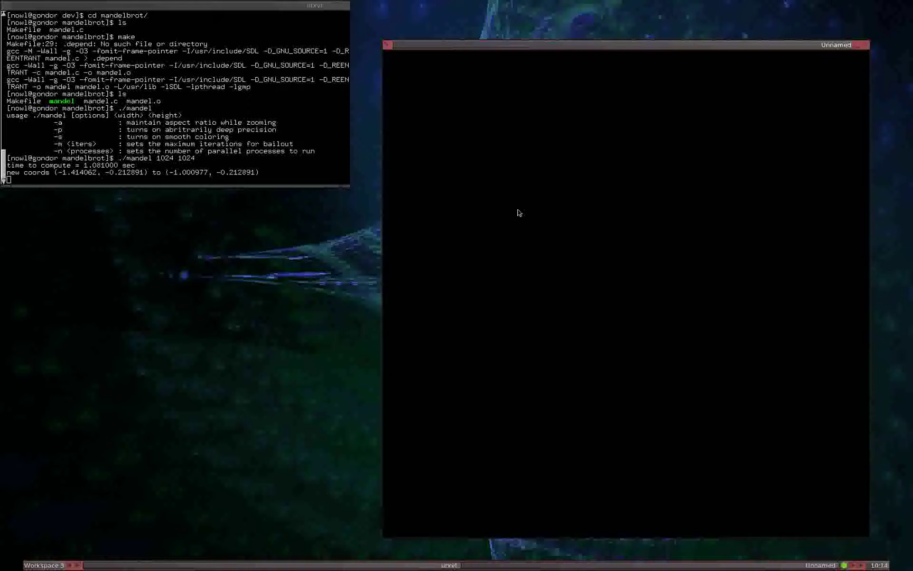
left_click_drag(548, 218, 599, 257)
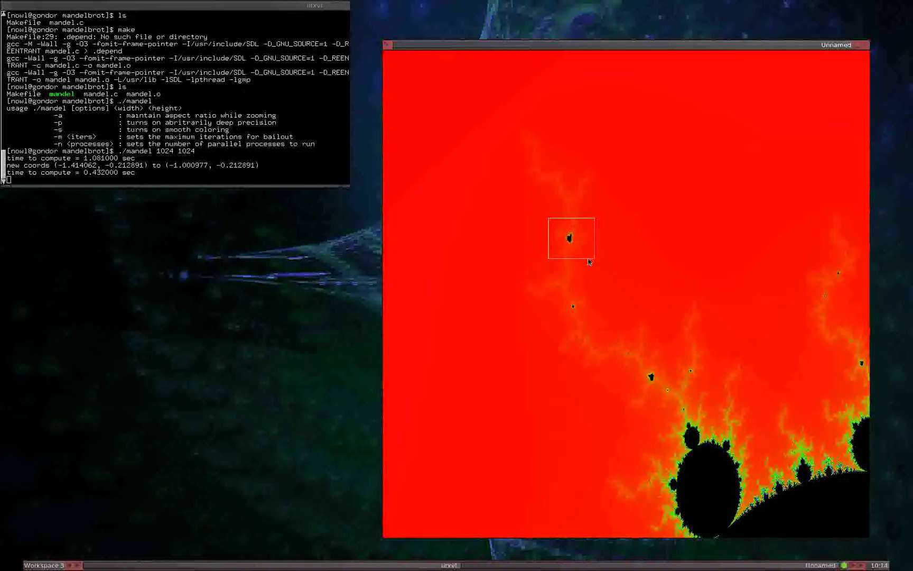
left_click(577, 253)
left_click_drag(540, 198, 681, 254)
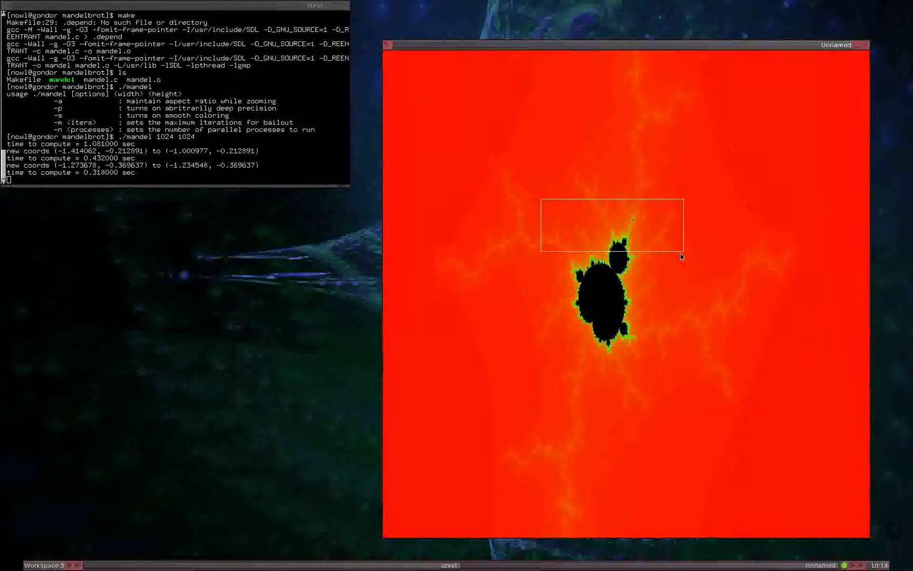
left_click(647, 252)
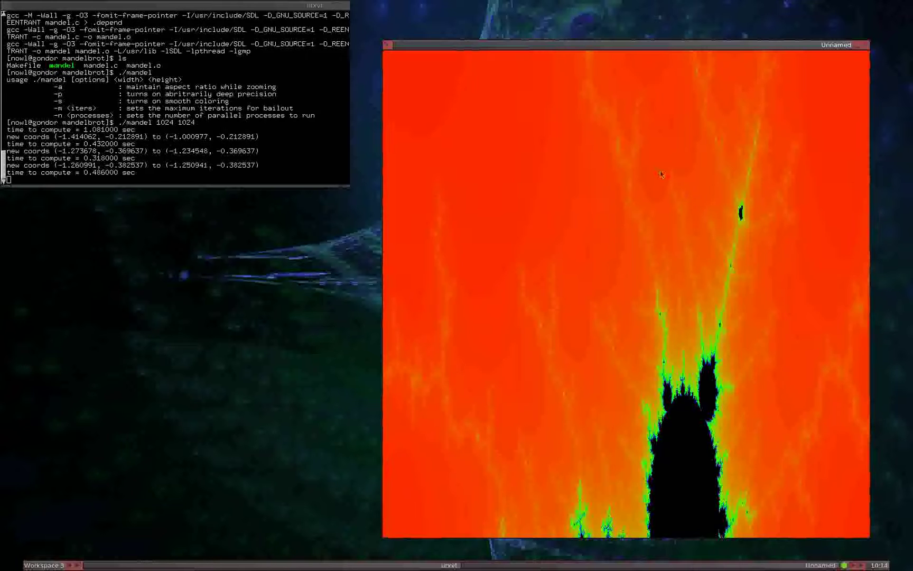
left_click_drag(524, 224, 818, 339)
left_click(740, 302)
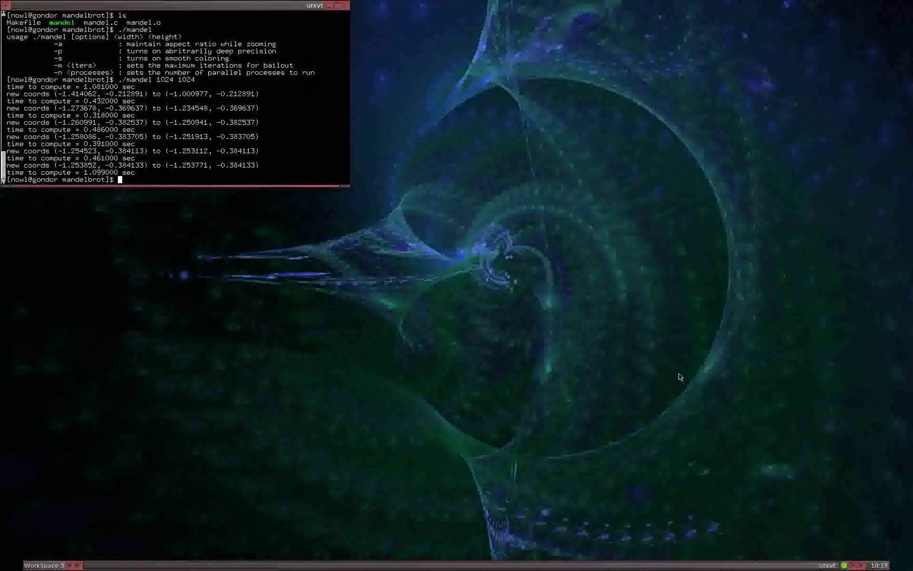
- Edit the recalled command into ./mandel -as -n 4 1024 1024
key("Up")
key("Left")
key("Left")
key("Left")
key("Left")
key("Left")
key("Left")
key("Left")
key("Left")
key("Left")
type("-a")
type("s")
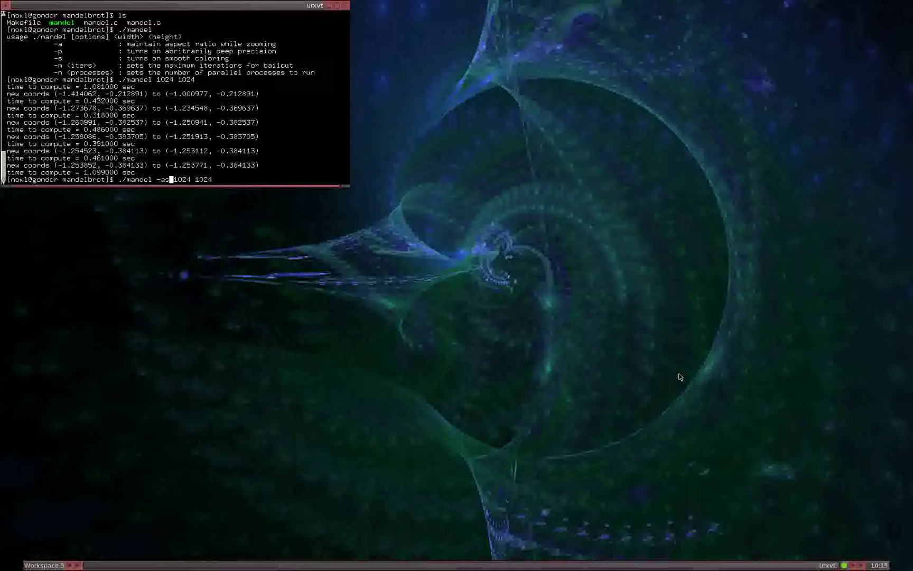
type(" -n 4")
key("End")
- Launch the viewer with -as -n 4 and zoom into the upper-left branching filaments
key("Return")
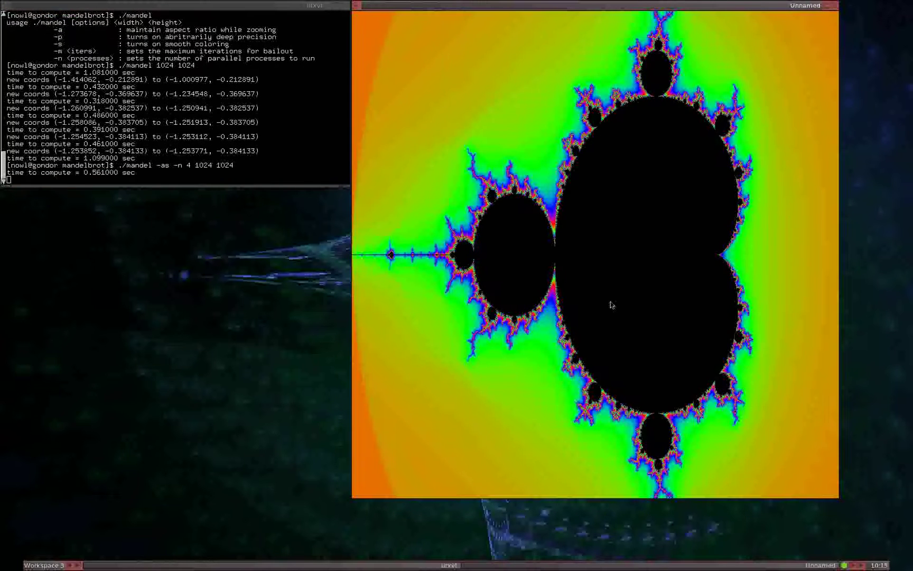
left_click_drag(446, 137, 495, 183)
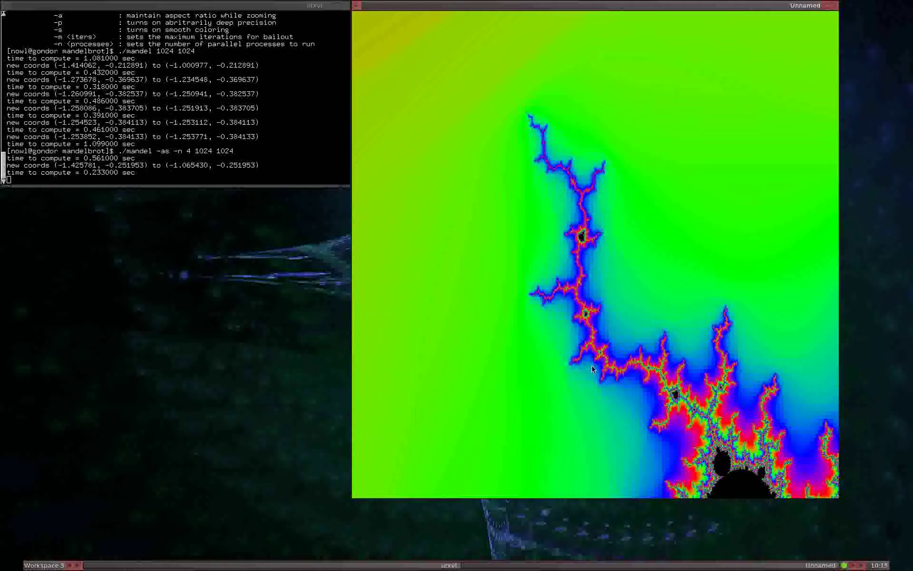
left_click_drag(564, 294, 598, 327)
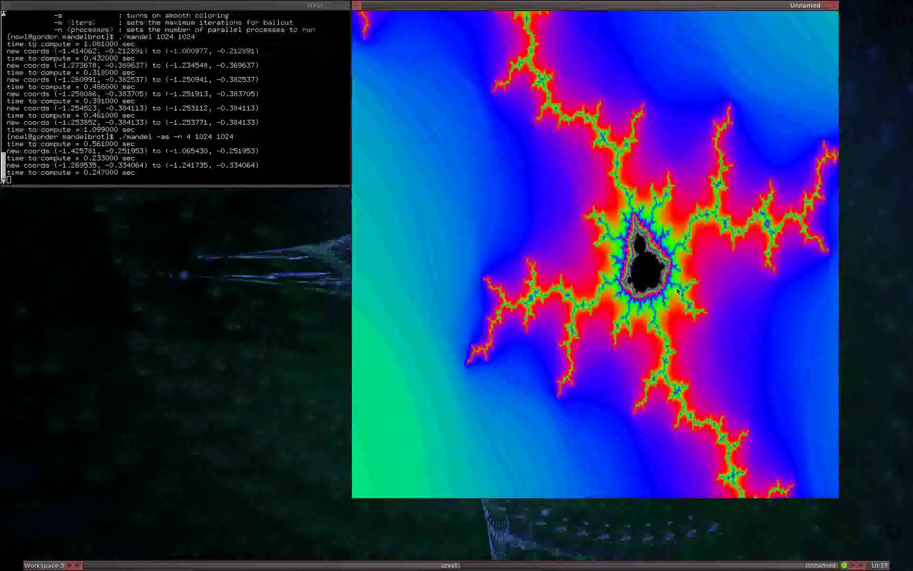
left_click_drag(606, 181, 667, 246)
left_click_drag(523, 197, 625, 293)
left_click_drag(510, 191, 577, 291)
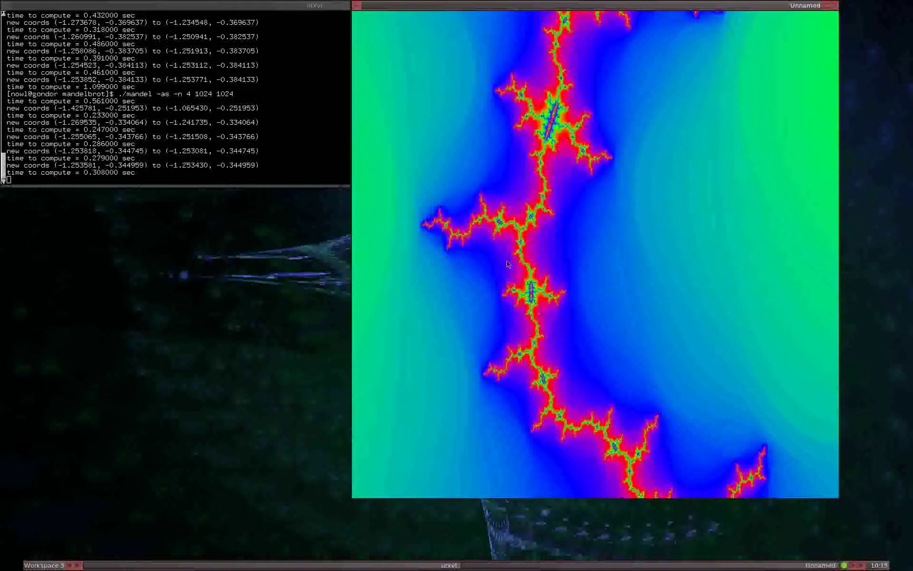
left_click_drag(505, 261, 561, 321)
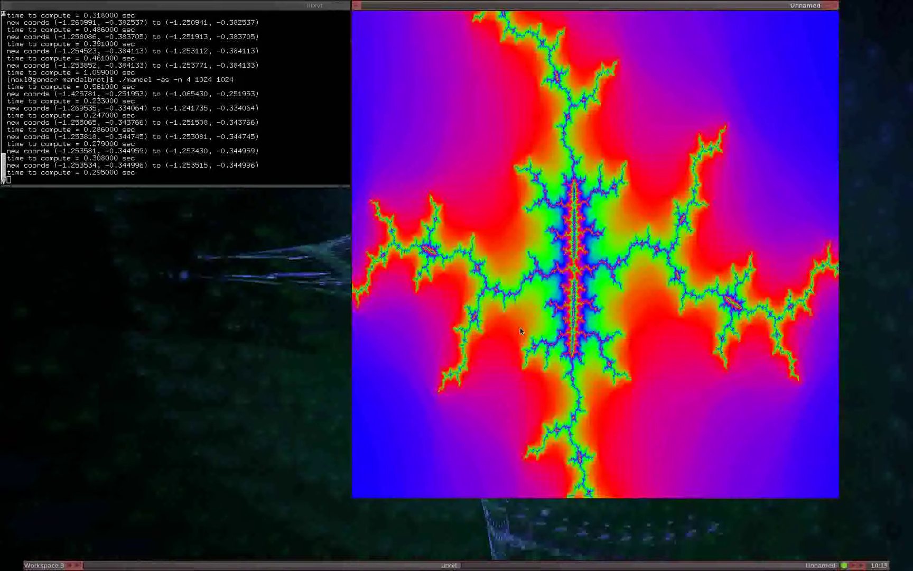
- Zoom deeper along the central vertical spine until the image goes flat red, then quit with Escape
left_click_drag(550, 178, 667, 293)
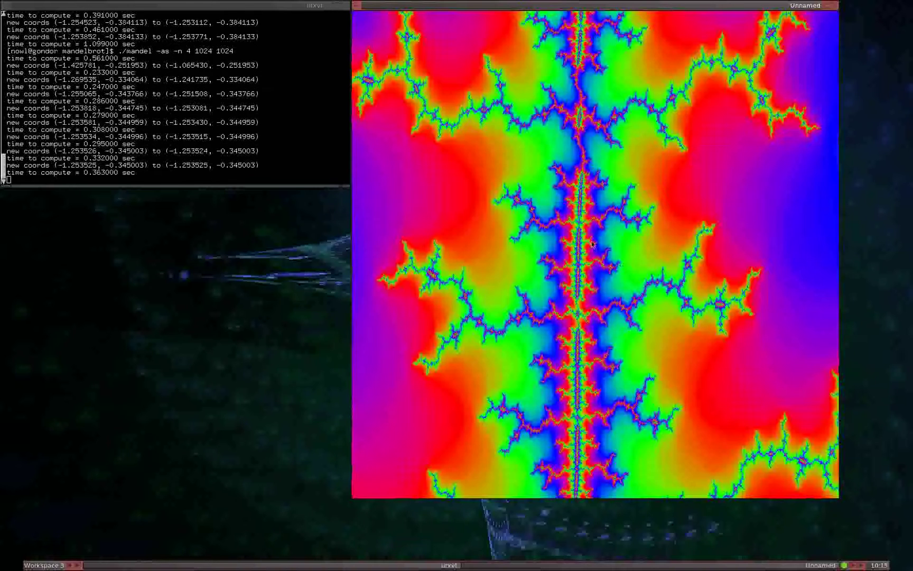
left_click_drag(559, 305, 576, 317)
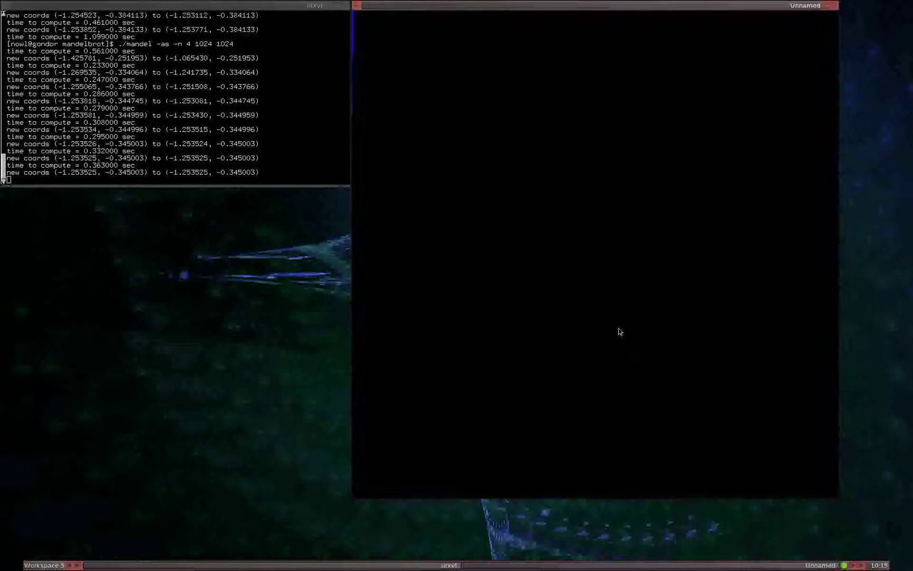
left_click_drag(578, 232, 633, 257)
left_click_drag(581, 206, 611, 232)
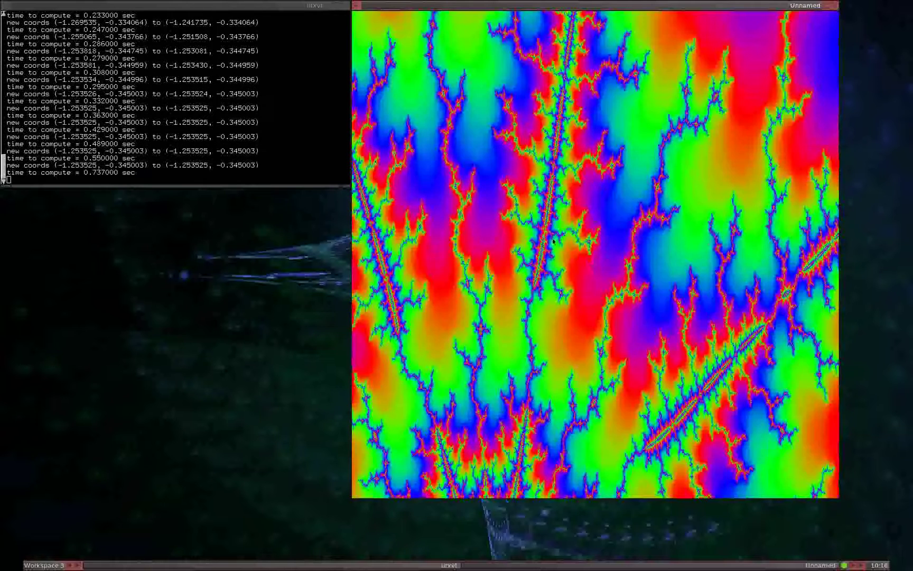
left_click_drag(534, 219, 550, 238)
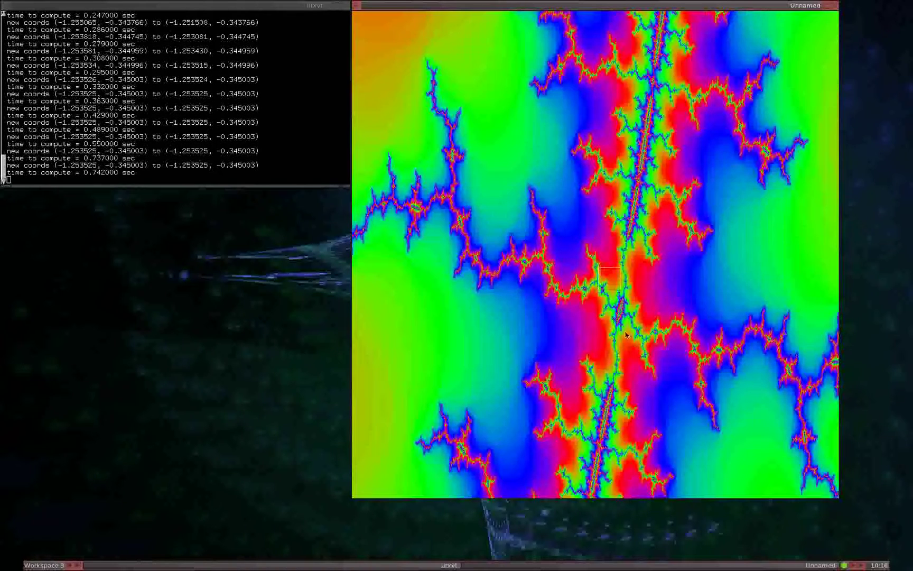
left_click_drag(574, 286, 626, 326)
left_click_drag(674, 309, 719, 345)
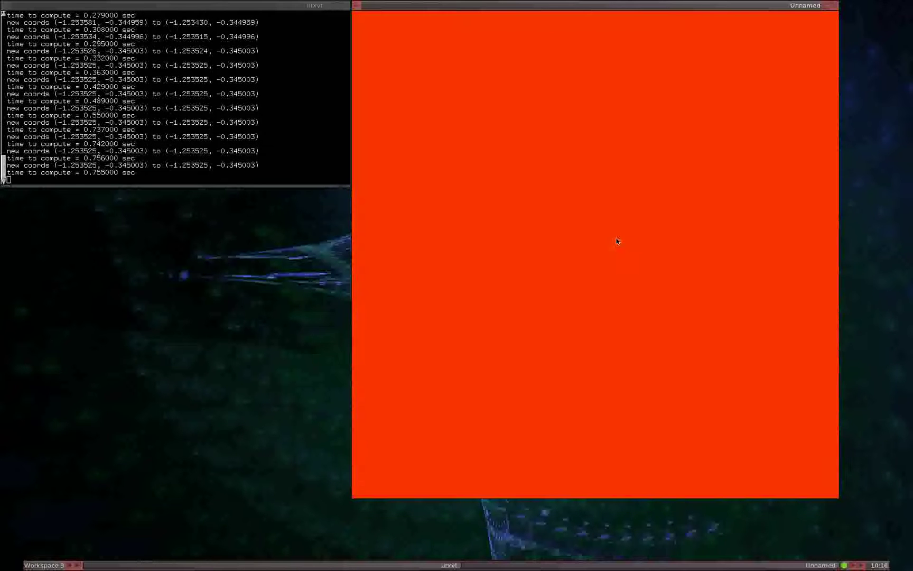
key("Escape")
- Change the recalled command to ./mandel -asp -n 4 1024 1024 and run it
key("Up")
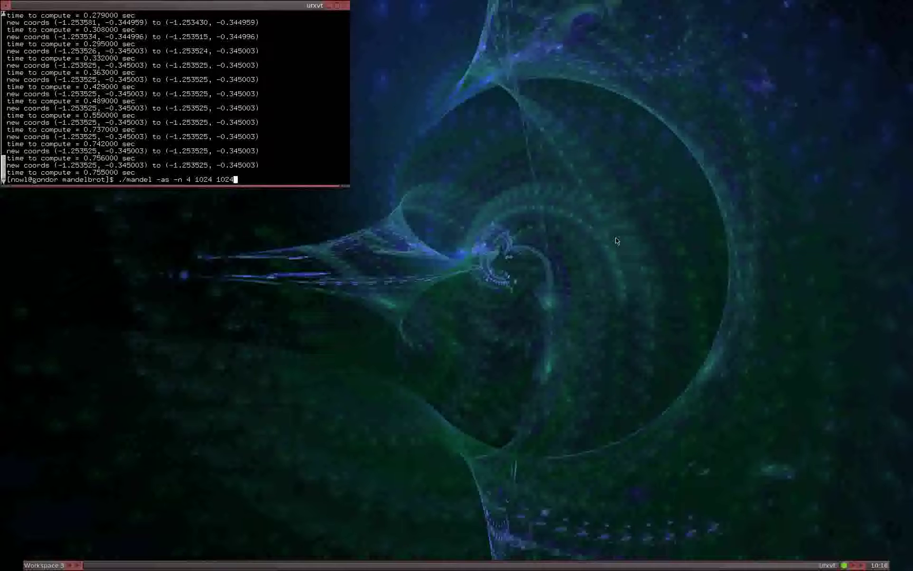
key("Up")
key("Down")
key("Left")
key("Left")
key("Left")
key("Left")
key("Left")
key("Left")
key("Left")
key("Left")
key("Left")
key("Left")
key("Left")
key("Left")
key("Left")
key("Left")
key("Left")
type("p")
key("Return")
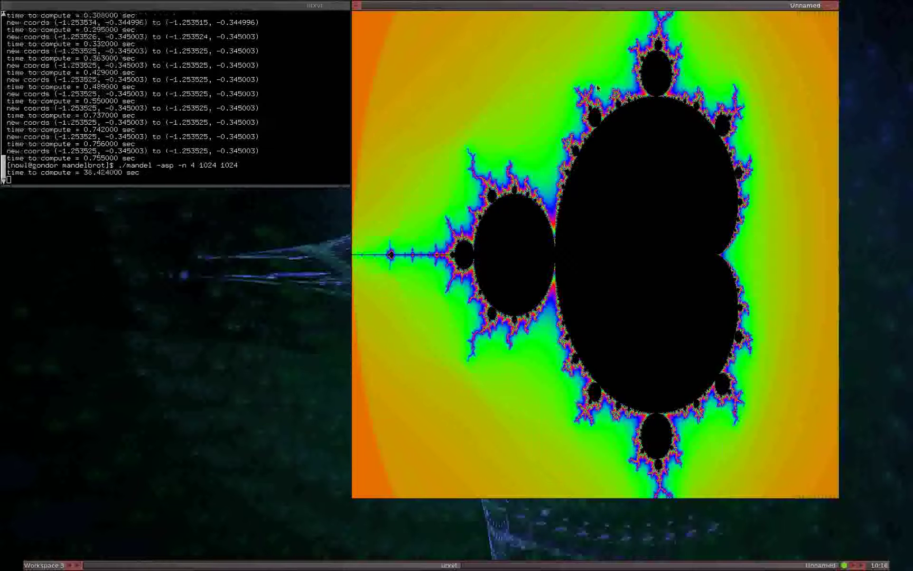
- Zoom box by box into the spiral filament, reaching (-0.356809, -0.681272)
left_click(617, 94)
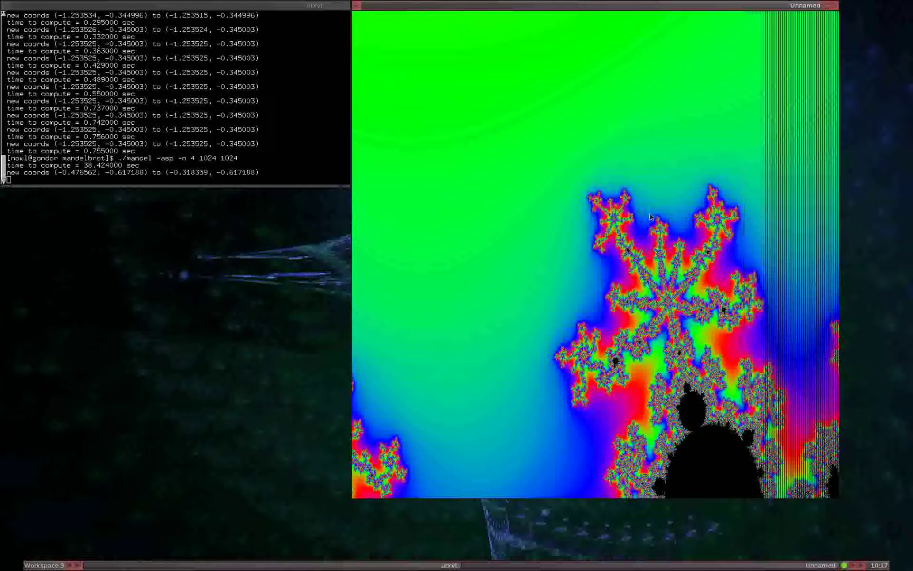
left_click_drag(675, 173, 752, 247)
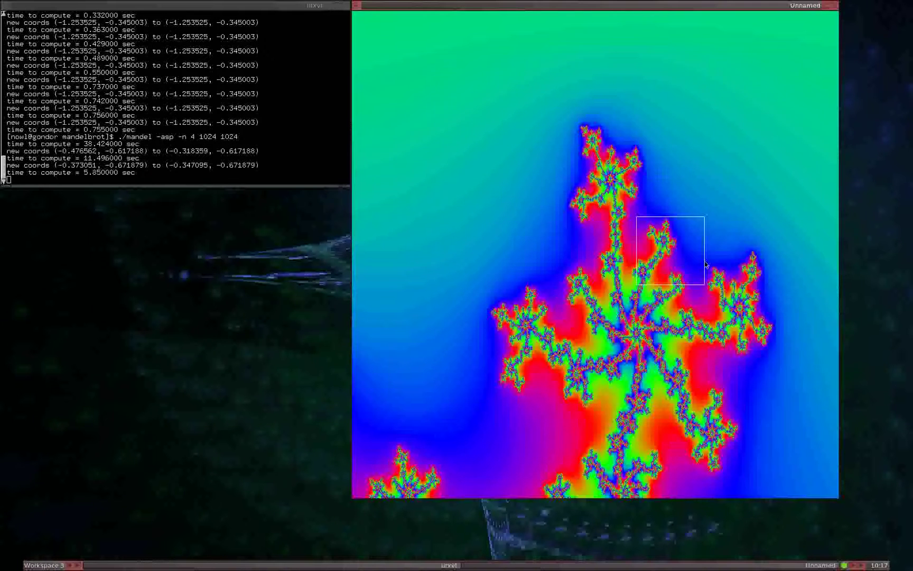
left_click_drag(705, 265, 690, 247)
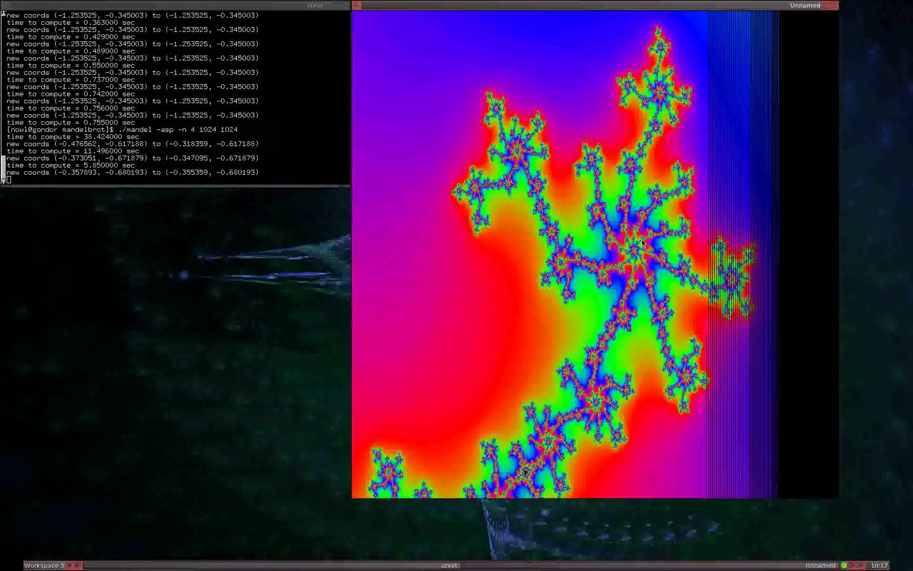
left_click_drag(560, 135, 612, 181)
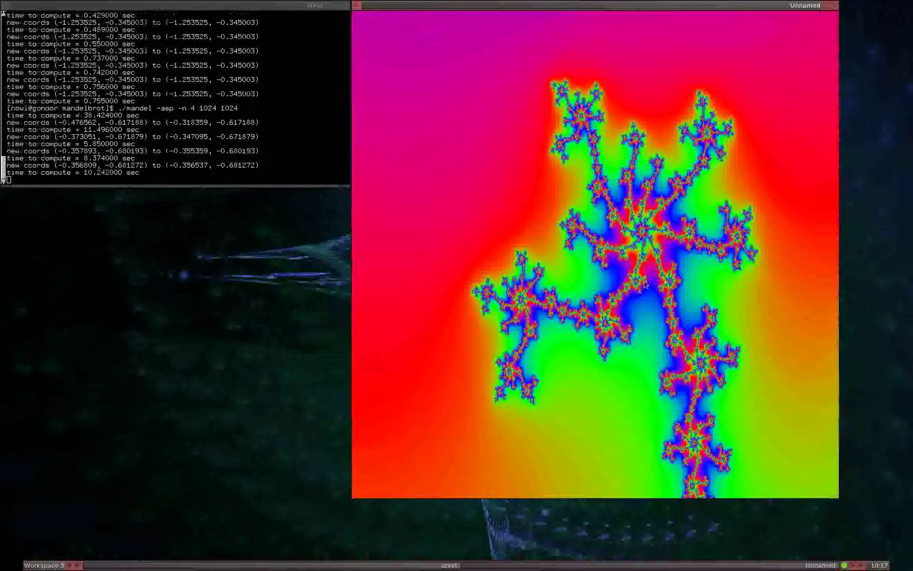
- Quit the viewer, list Makefile, mandel, mandel.c and mandel.o, then switch to Workspace 2
key("Escape")
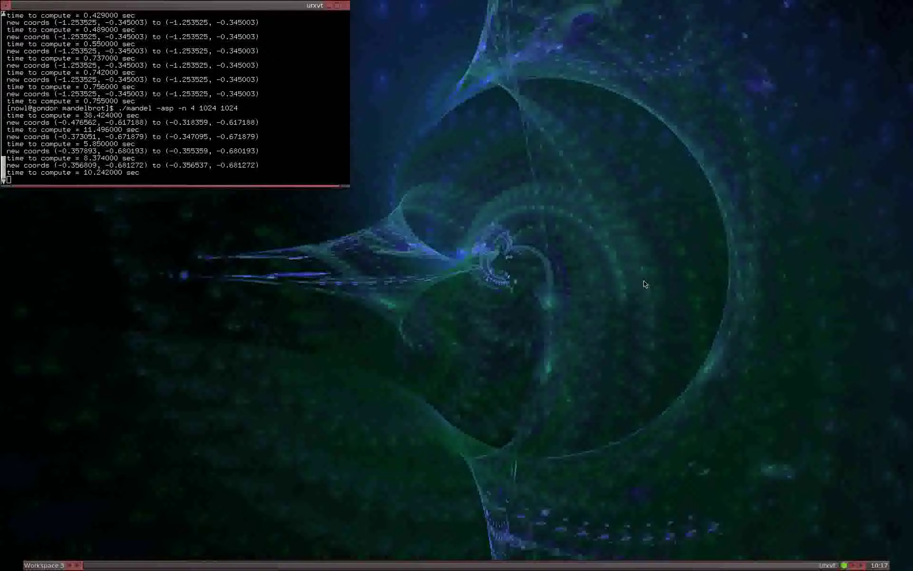
type("ls")
key("Return")
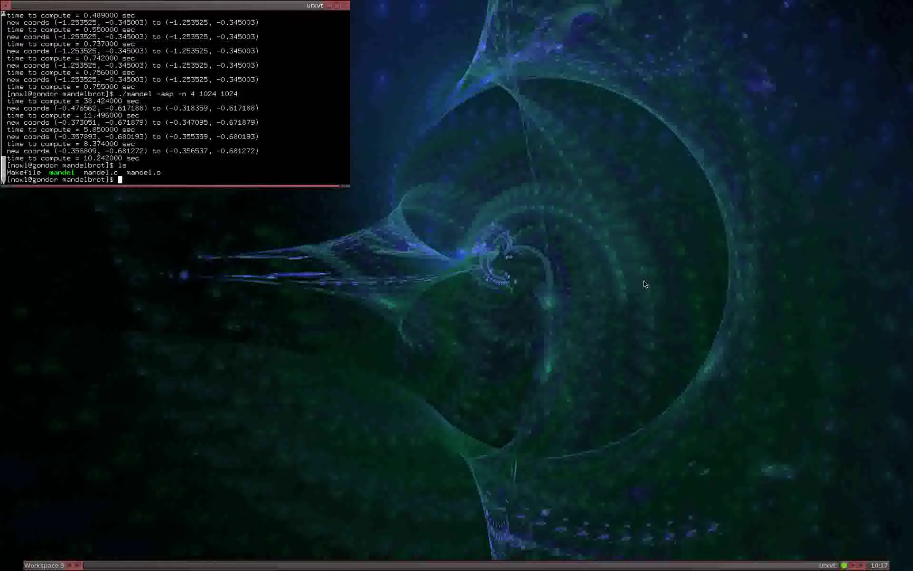
key("ctrl+F2")
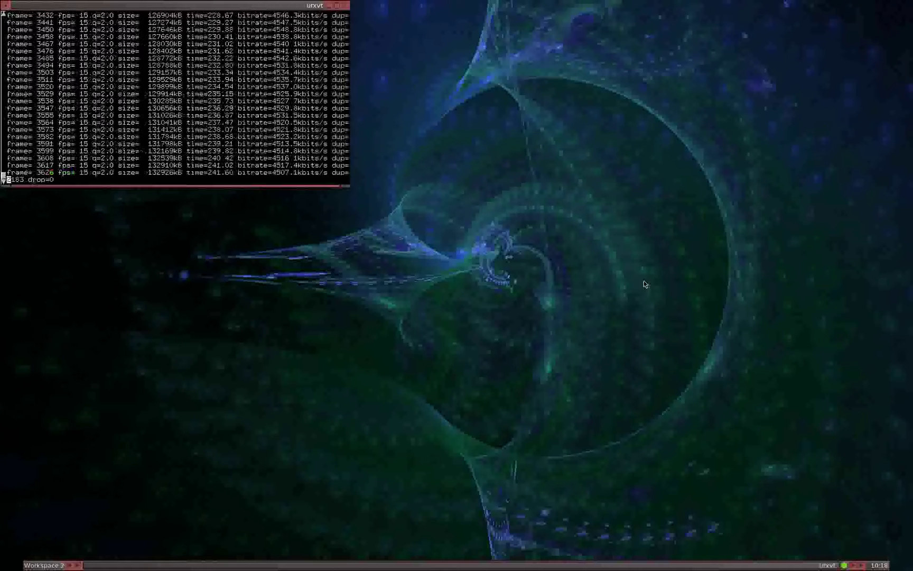